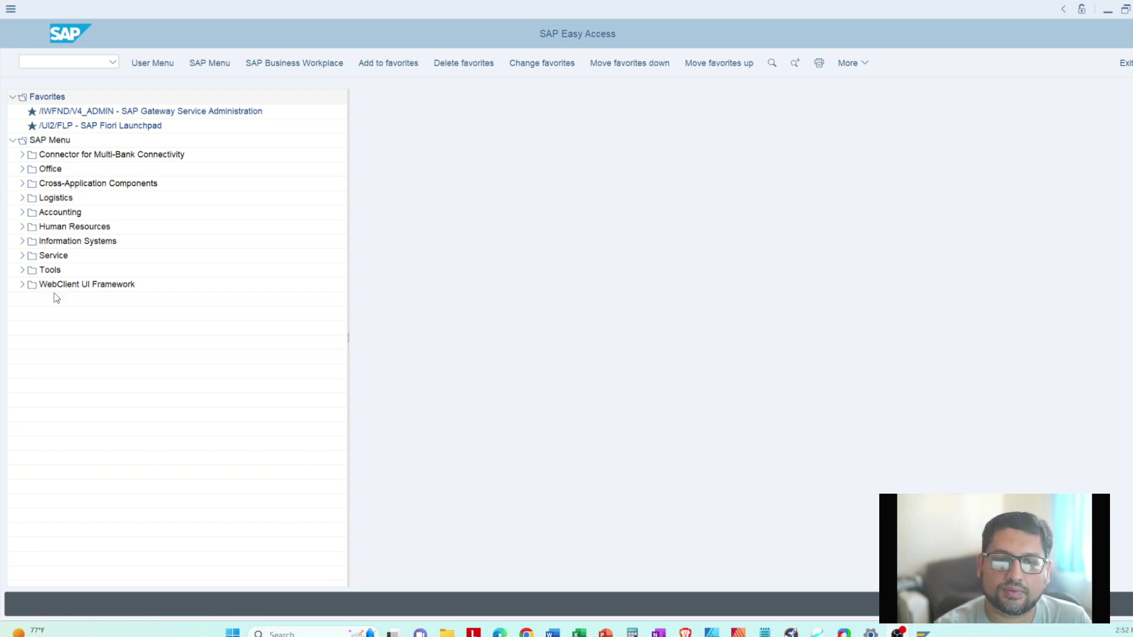
# Step: Show the Word sales order notes from the top and highlight VA01 in the first bullet
pyautogui.click(553, 633)
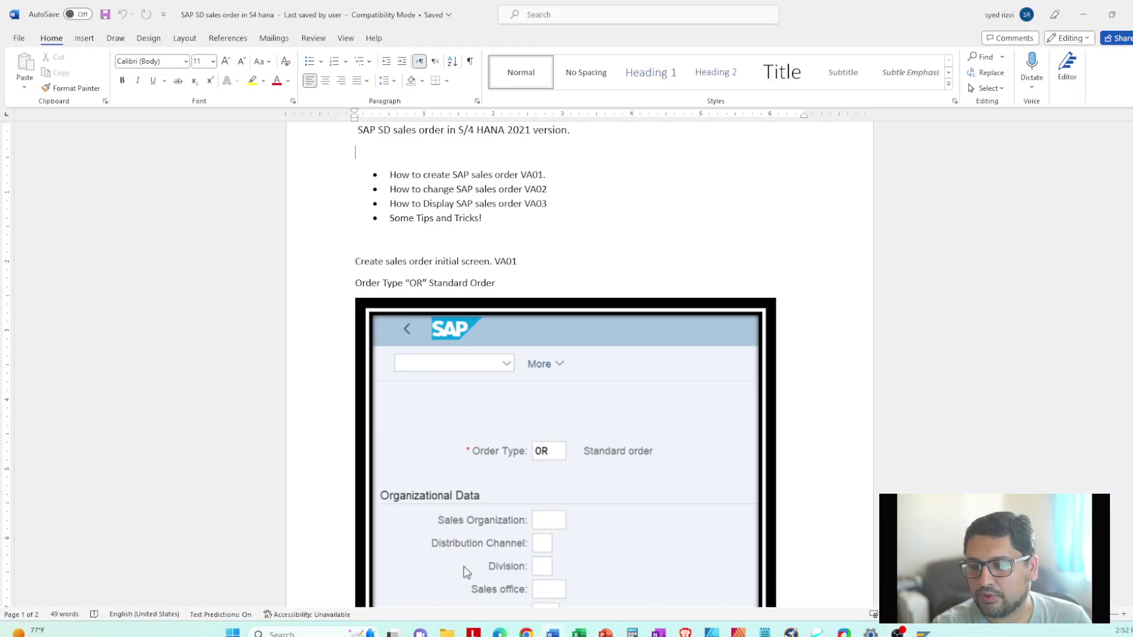
pyautogui.scroll(3, 590, 442)
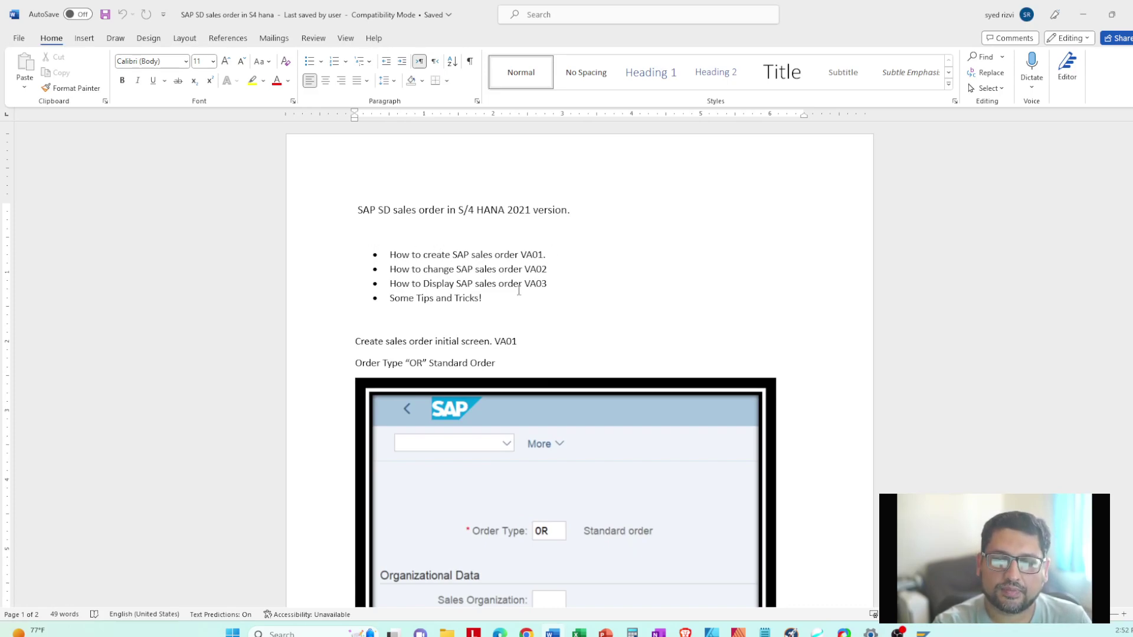
pyautogui.moveTo(547, 255)
pyautogui.mouseDown()
pyautogui.moveTo(496, 255)
pyautogui.moveTo(528, 258)
pyautogui.mouseUp()
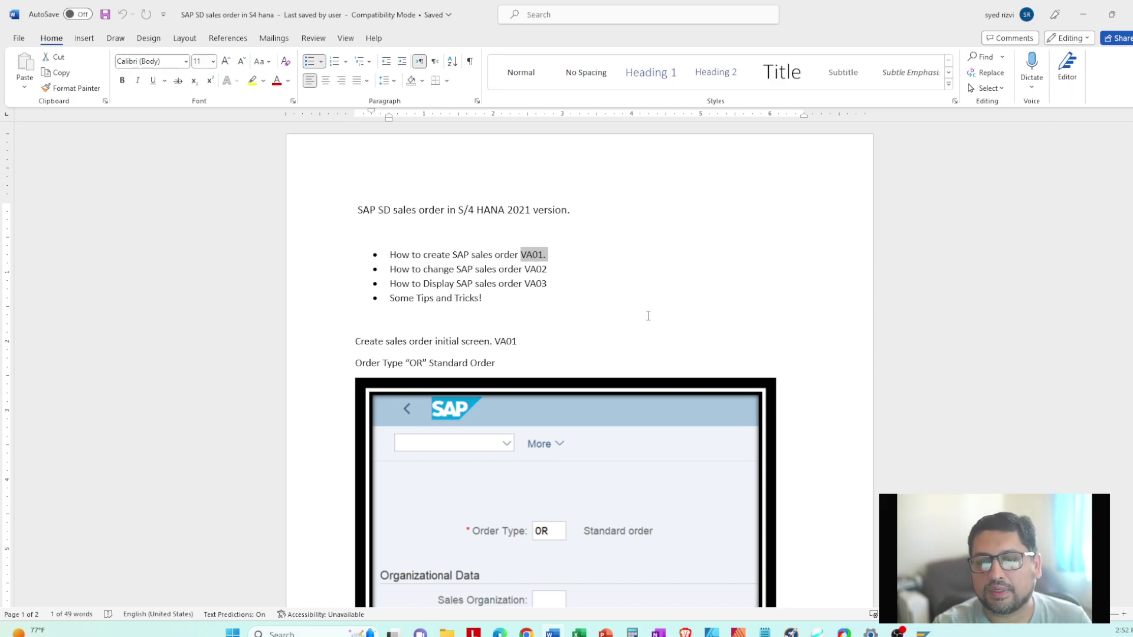
pyautogui.scroll(-2, 629, 321)
pyautogui.scroll(2, 629, 320)
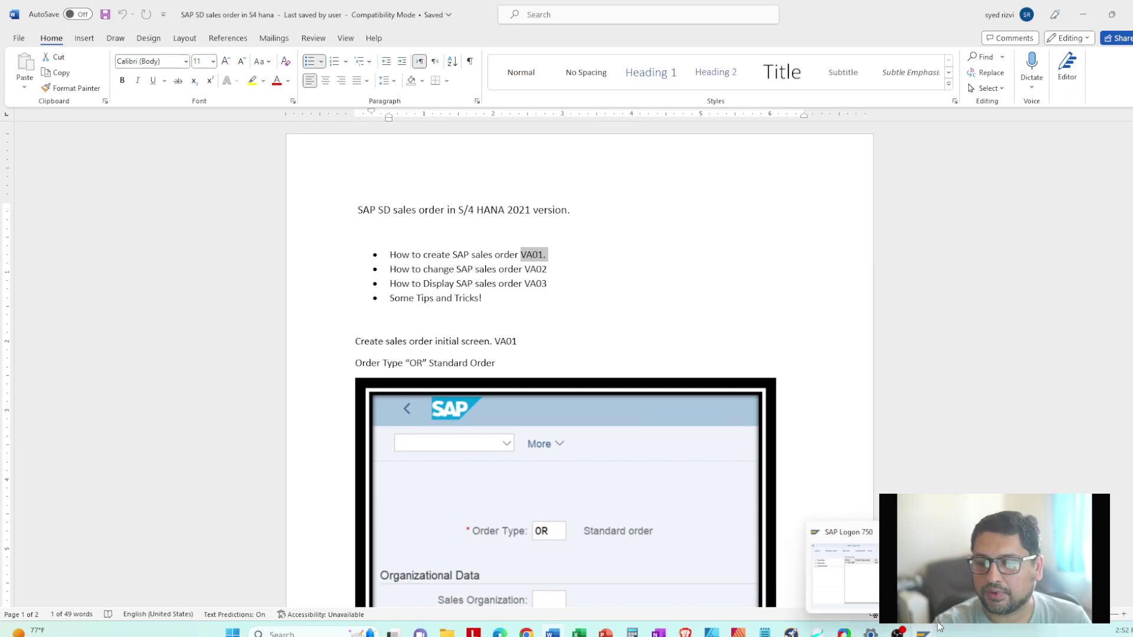
pyautogui.click(838, 540)
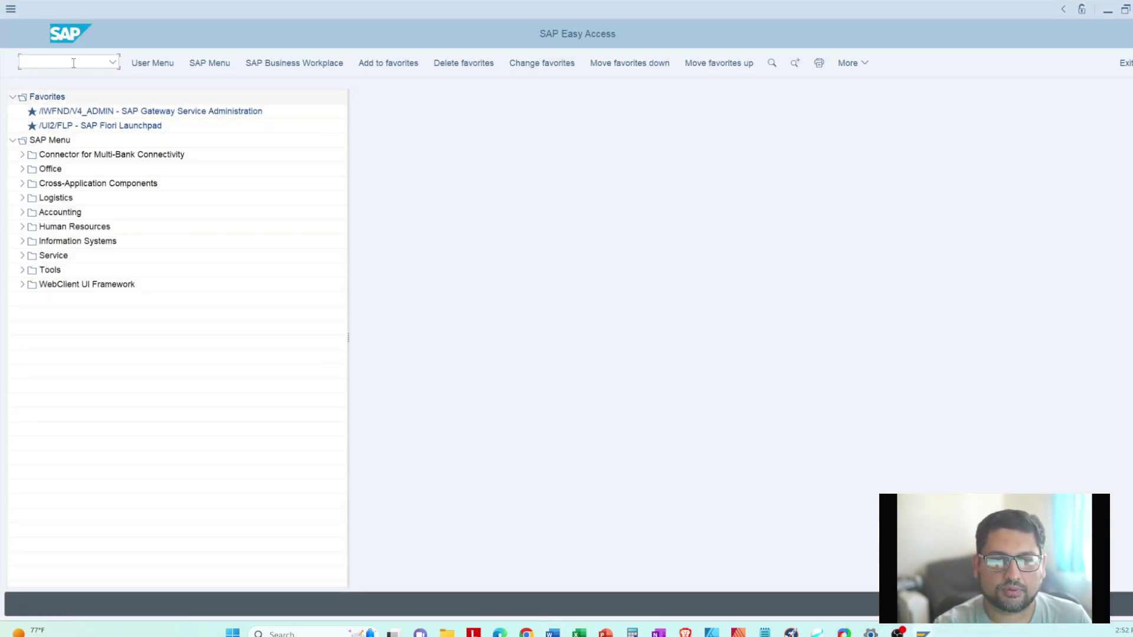
# Step: Run transaction VA01 to reach Create Sales Documents with order type OR
pyautogui.write('va')
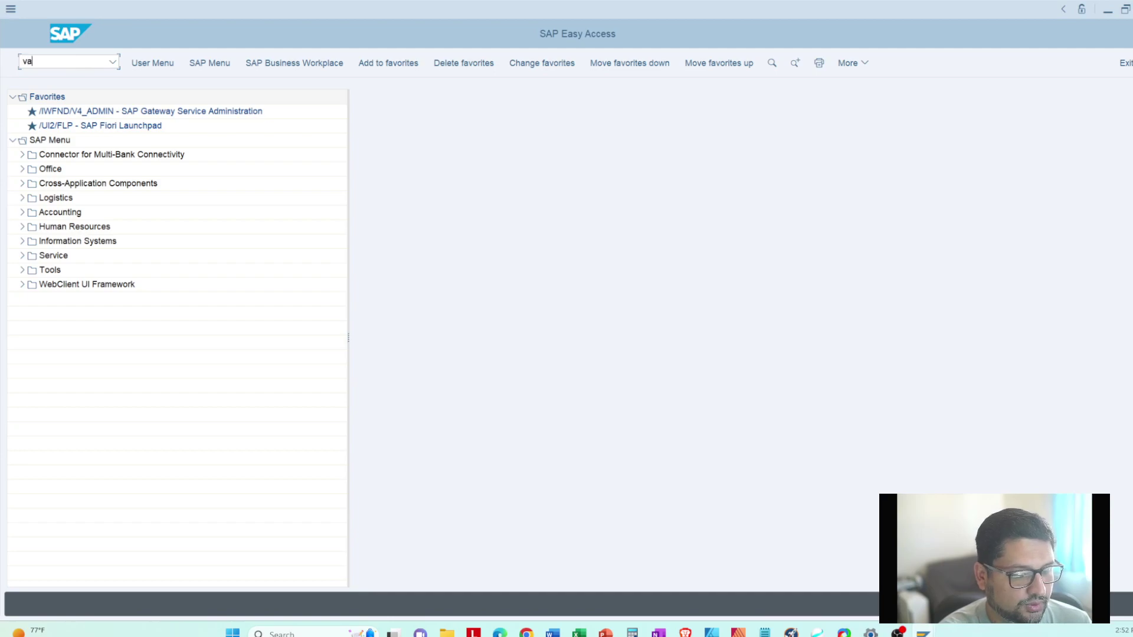
pyautogui.write('01')
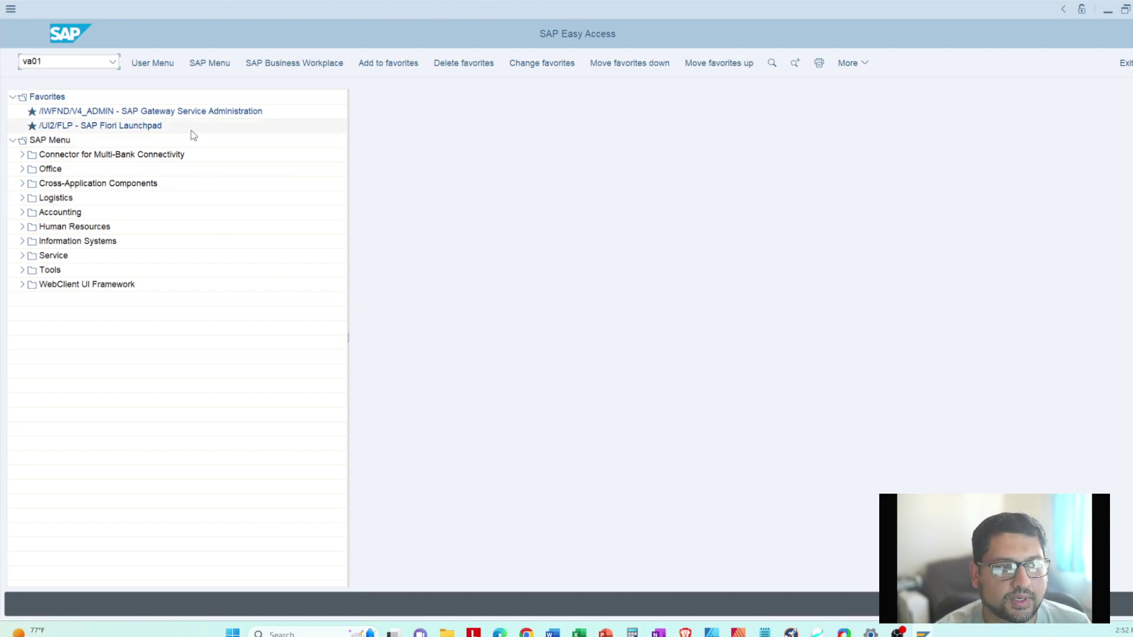
pyautogui.press('Return')
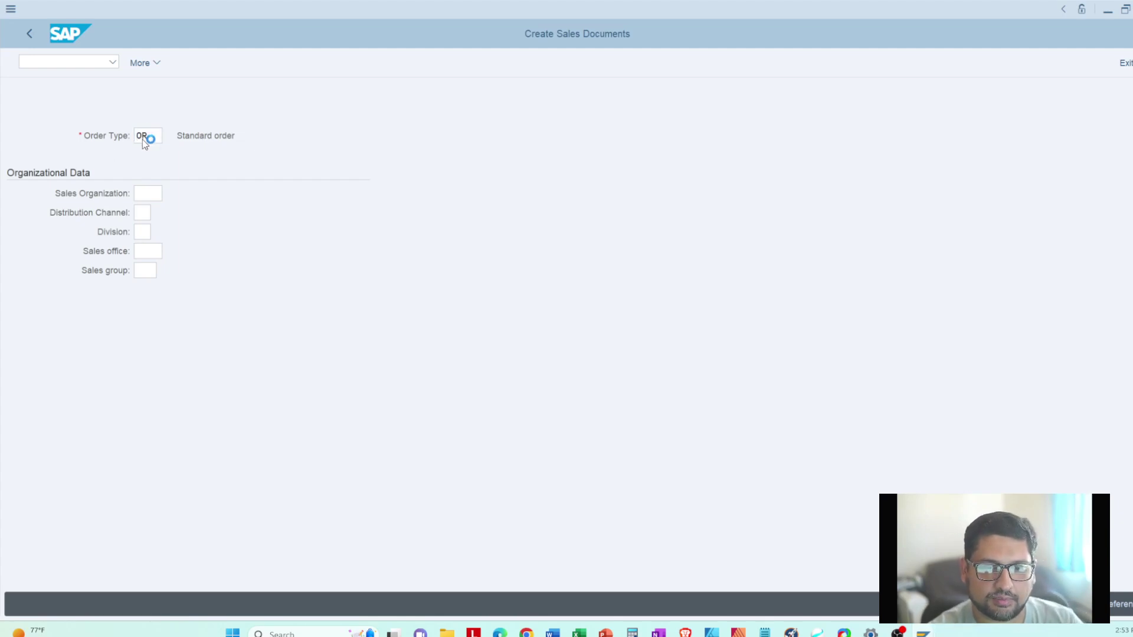
# Step: Confirm the OR standard order type and set sold-to party 2701
pyautogui.press('Return')
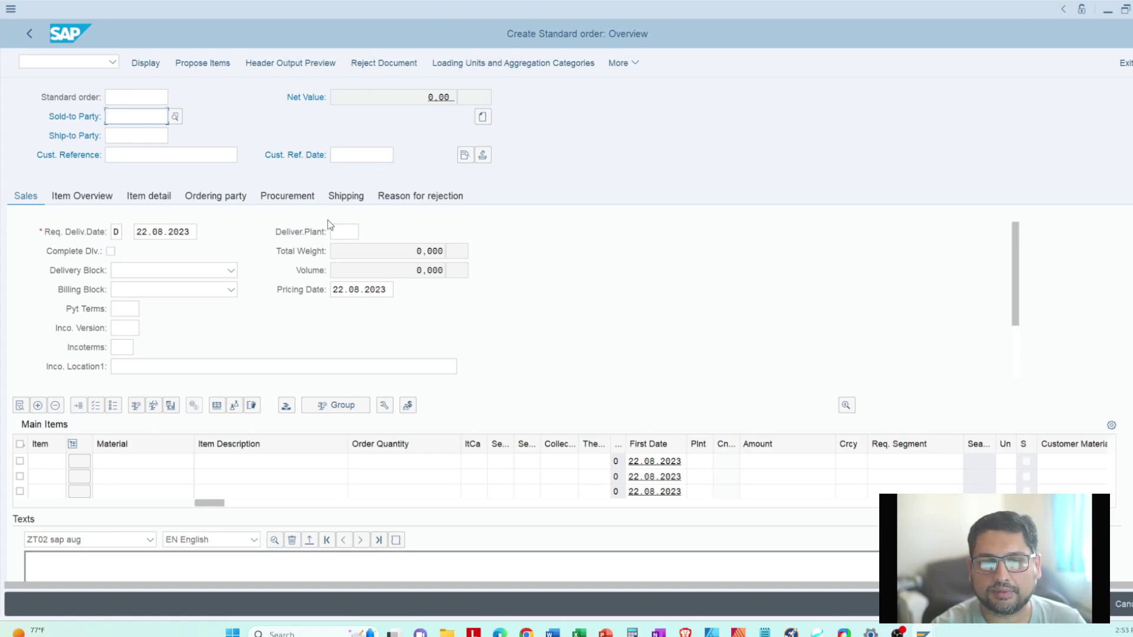
pyautogui.click(118, 117)
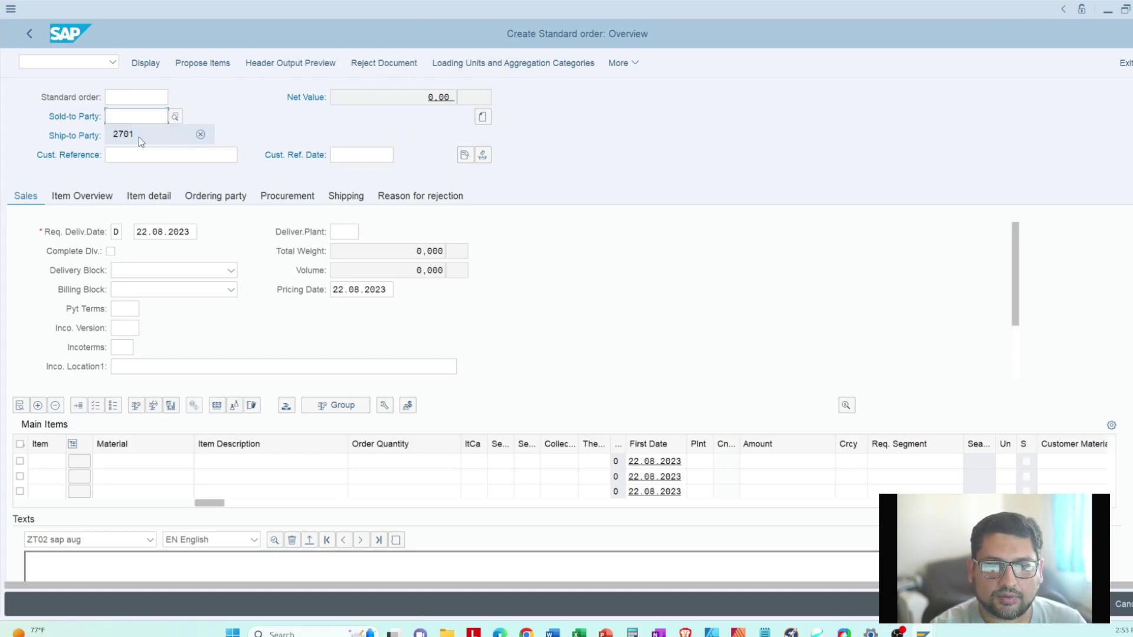
pyautogui.click(138, 139)
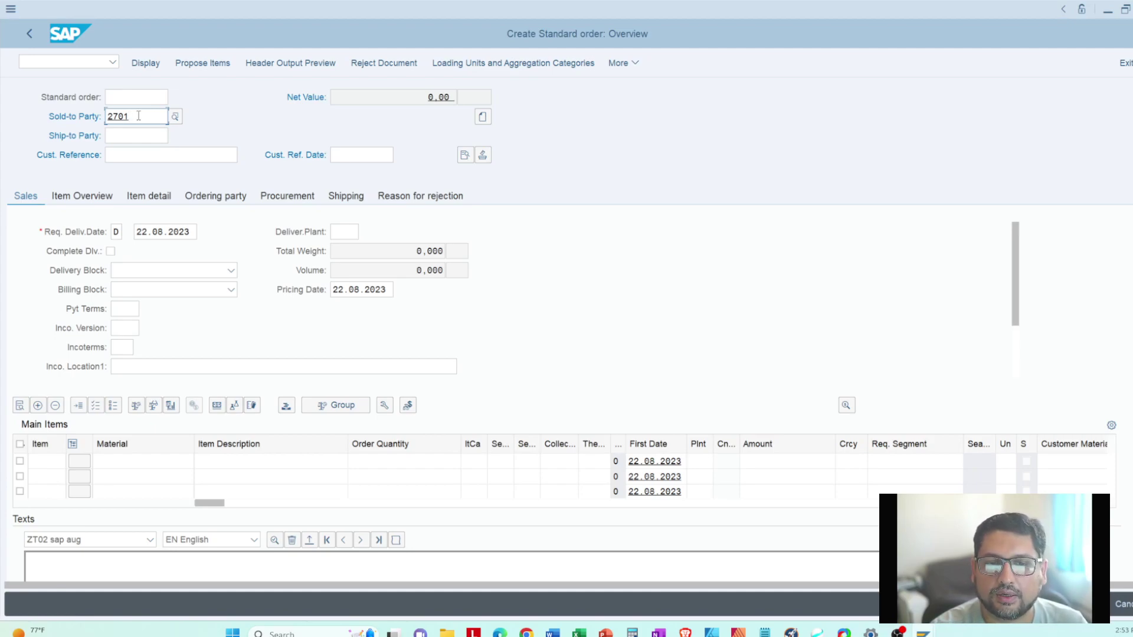
# Step: Add material 50020191 with order quantity 2 in the first item row
pyautogui.click(123, 458)
pyautogui.write('5')
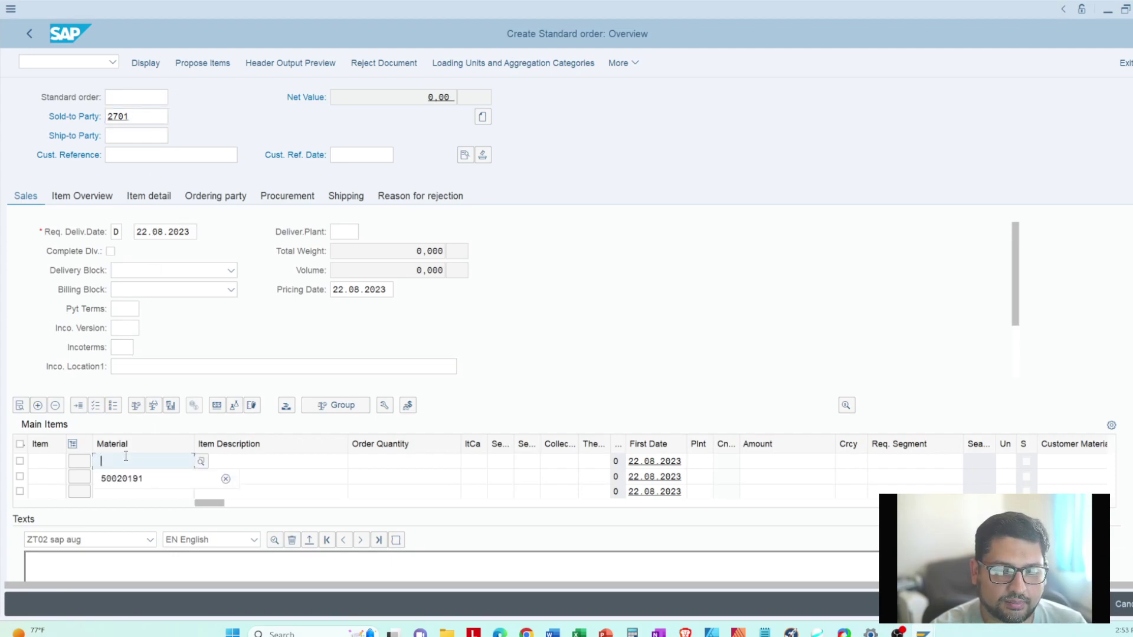
pyautogui.click(127, 477)
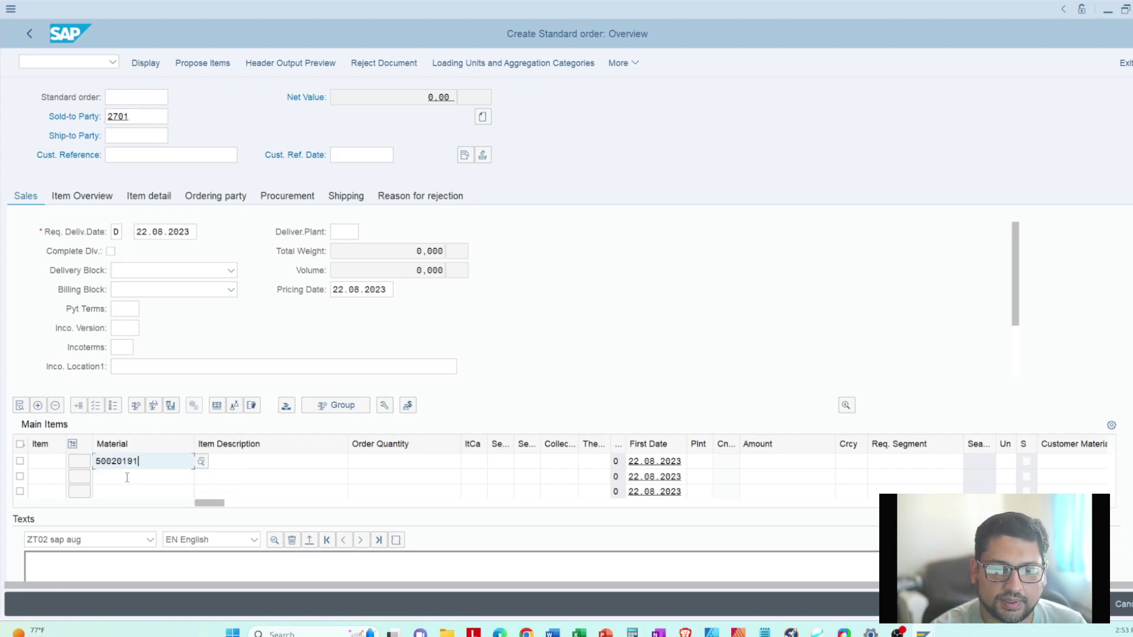
pyautogui.click(361, 465)
pyautogui.write('2')
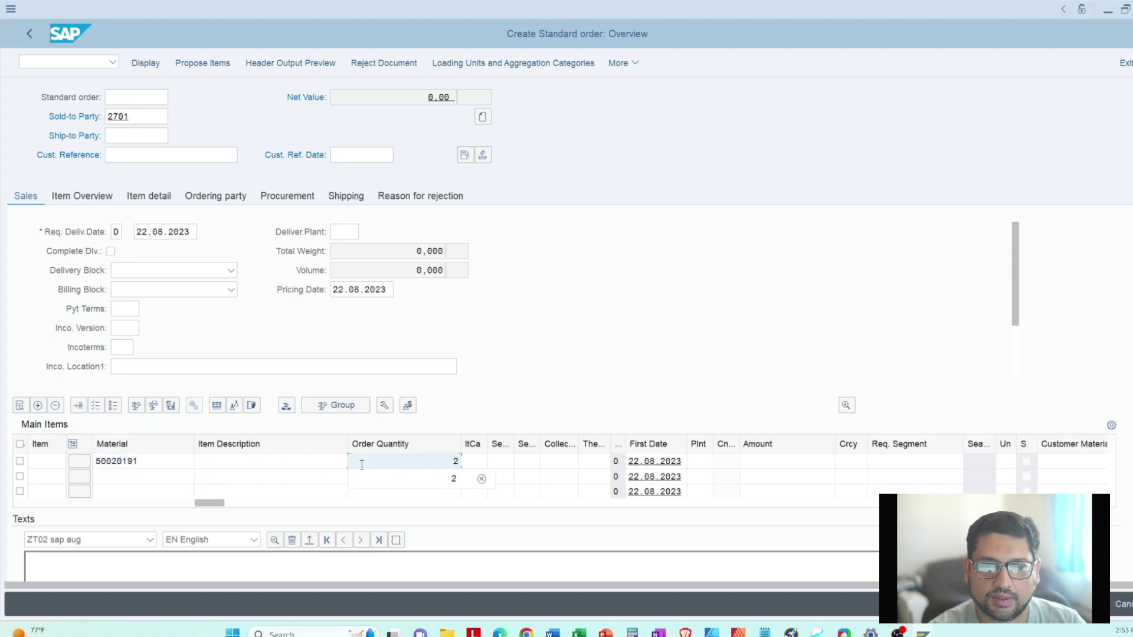
pyautogui.click(130, 135)
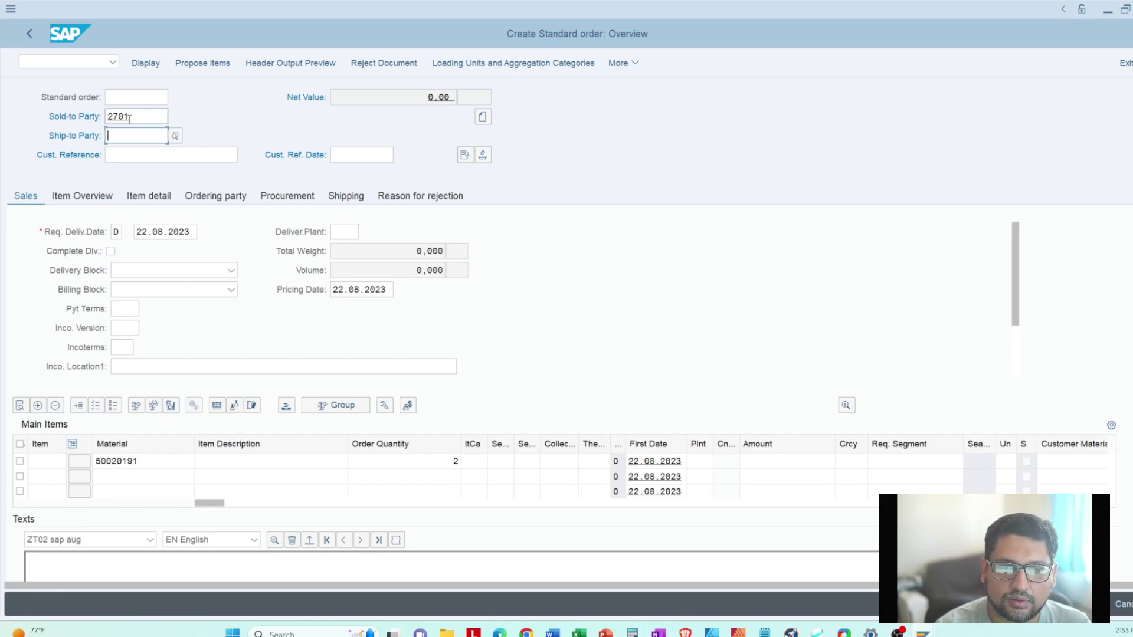
# Step: Enter customer reference 'PO Number 14' by editing the earlier 'PO Number 12'
pyautogui.click(132, 115)
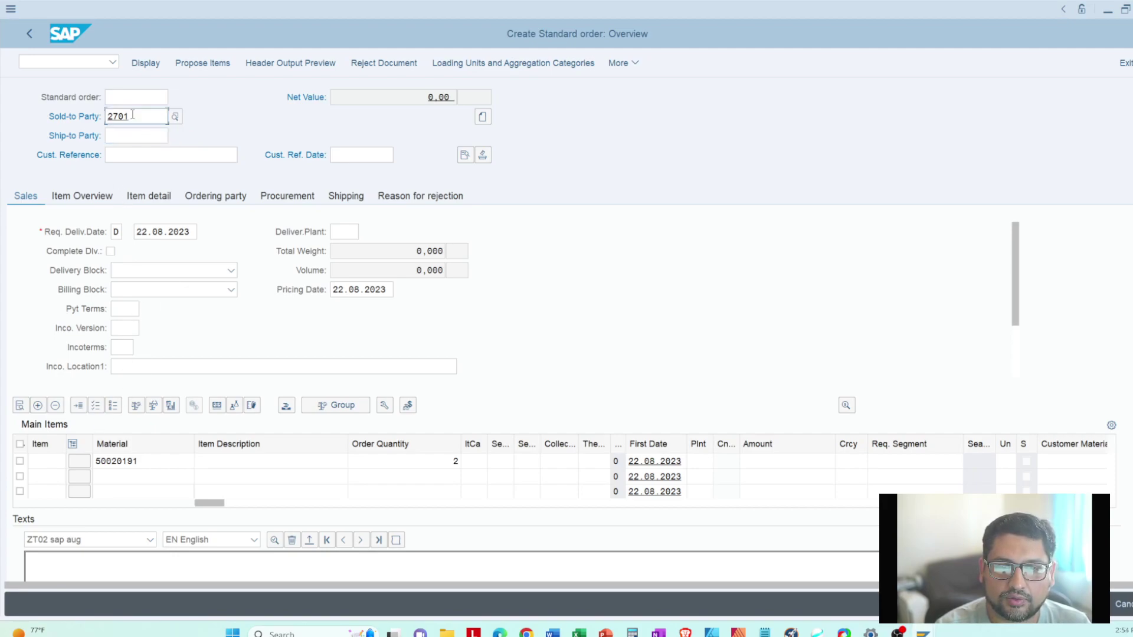
pyautogui.click(132, 156)
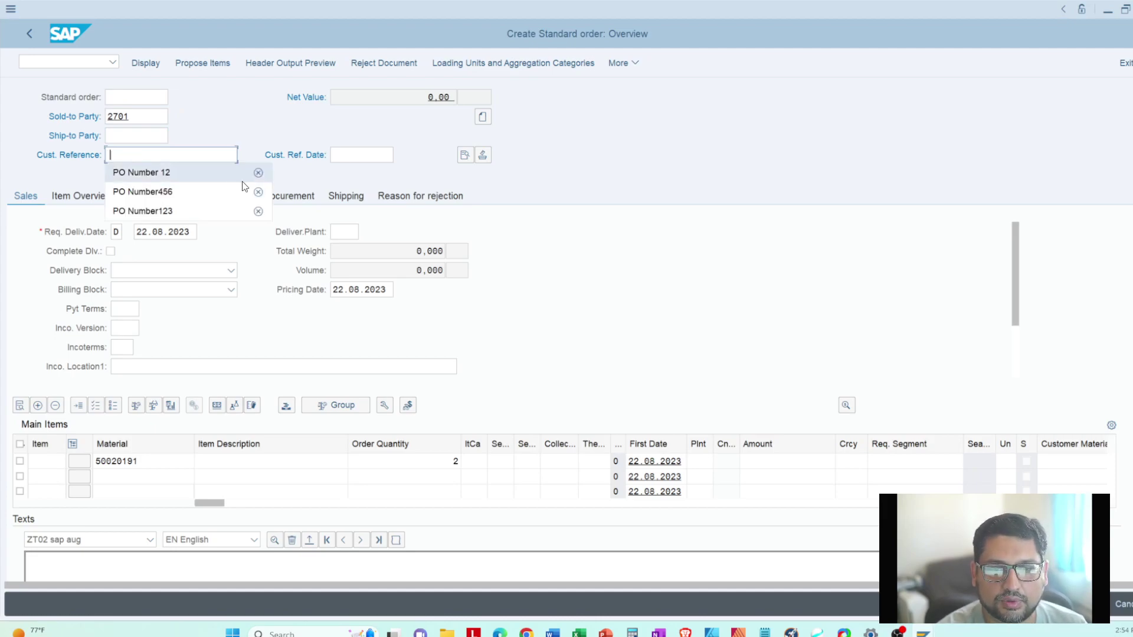
pyautogui.click(214, 171)
pyautogui.press('BackSpace')
pyautogui.write('4')
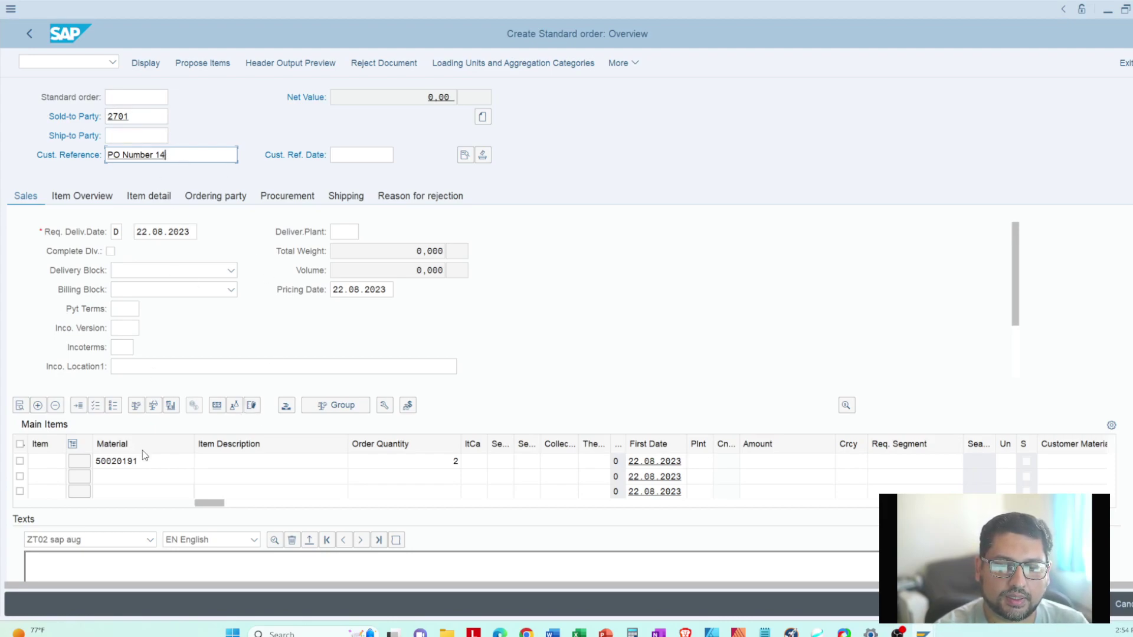
# Step: Choose sales area 1710 / 10 / 00 (Common Division) and acknowledge the material notice
pyautogui.press('Return')
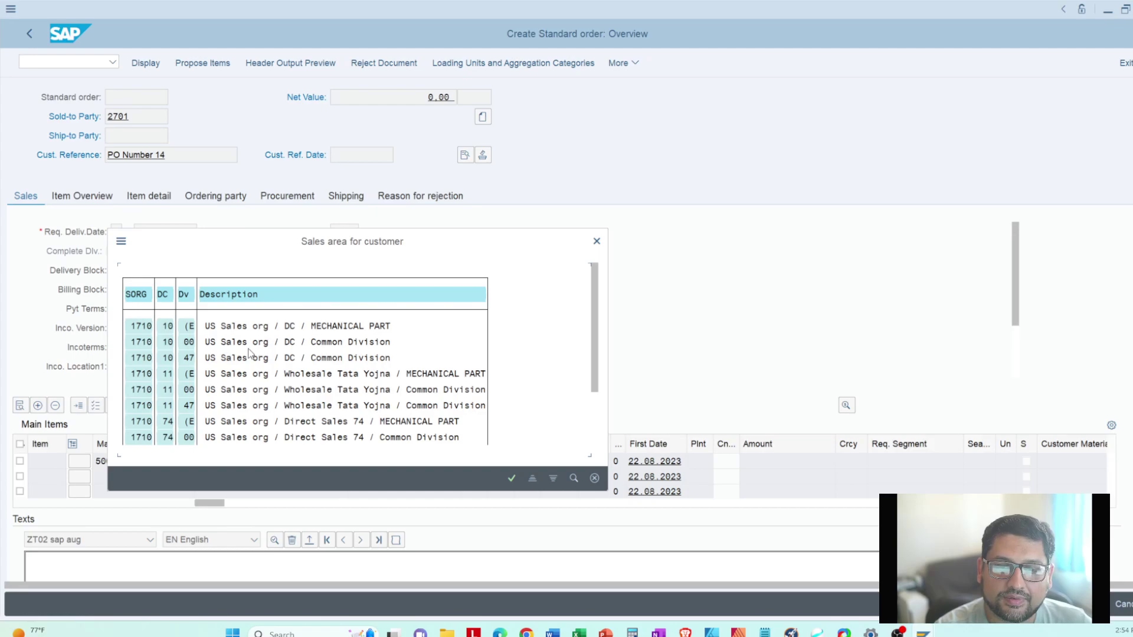
pyautogui.click(135, 344)
pyautogui.click(135, 344)
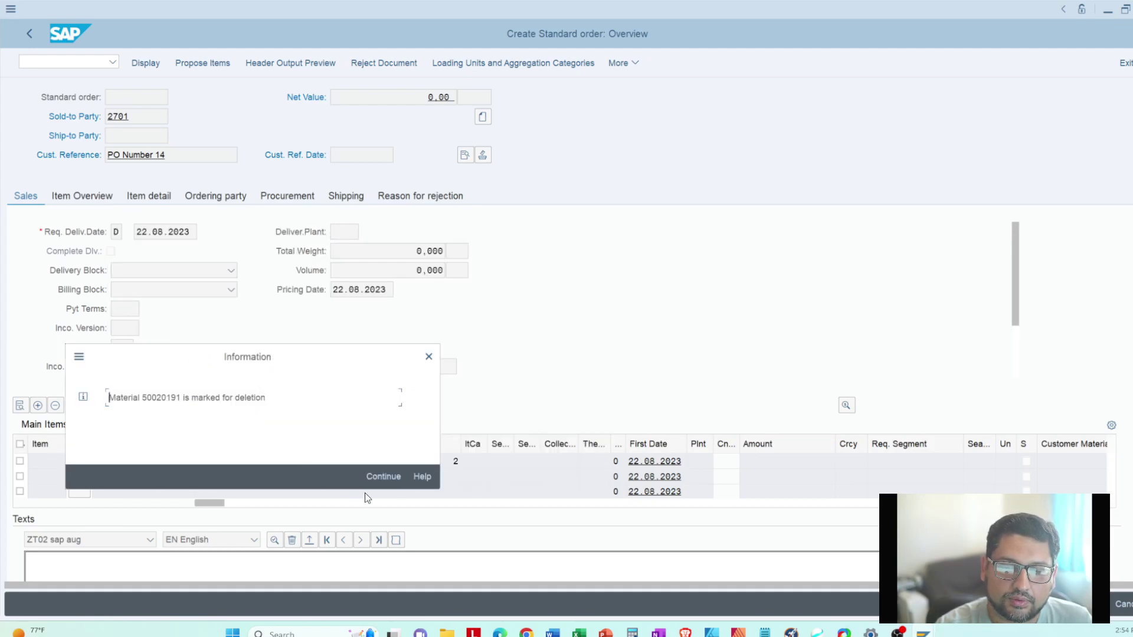
pyautogui.click(381, 476)
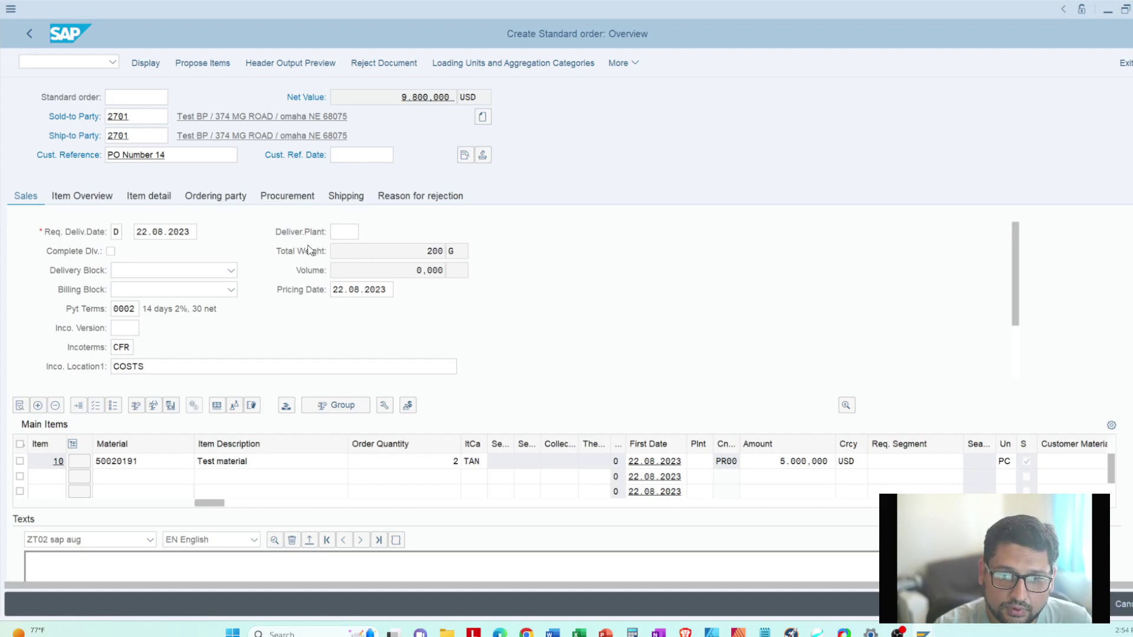
pyautogui.click(128, 116)
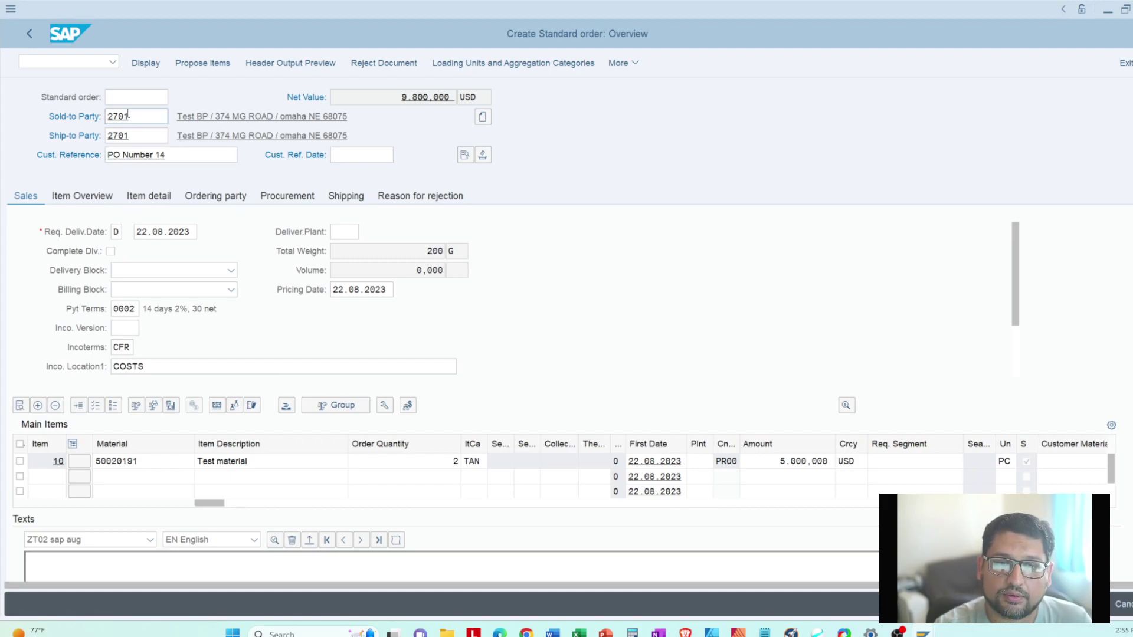
pyautogui.doubleClick(137, 119)
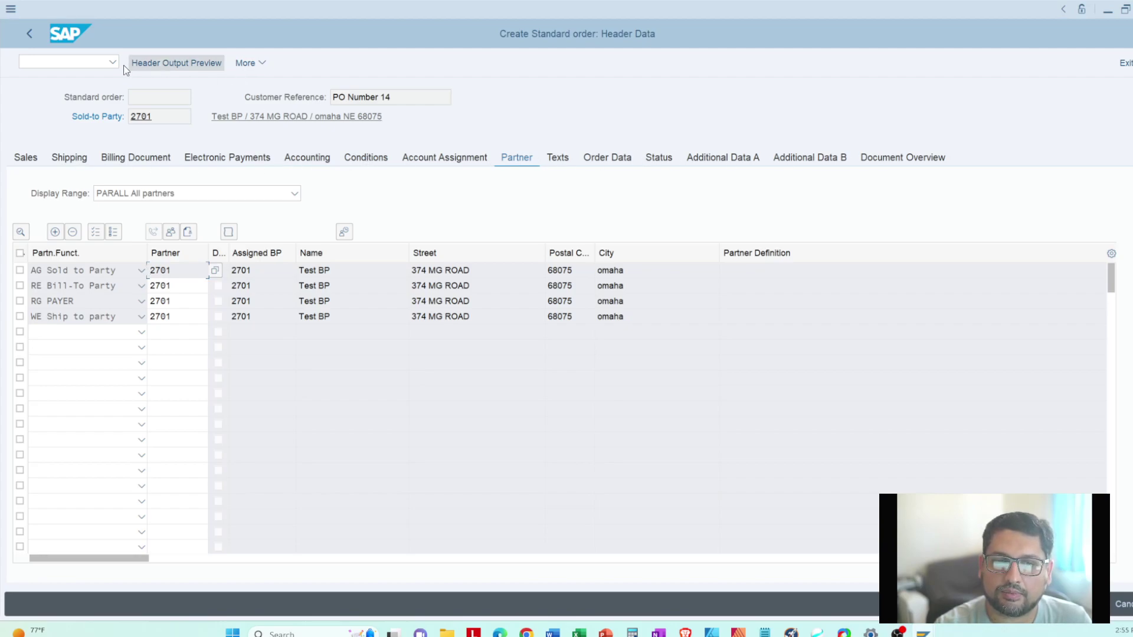
pyautogui.click(24, 35)
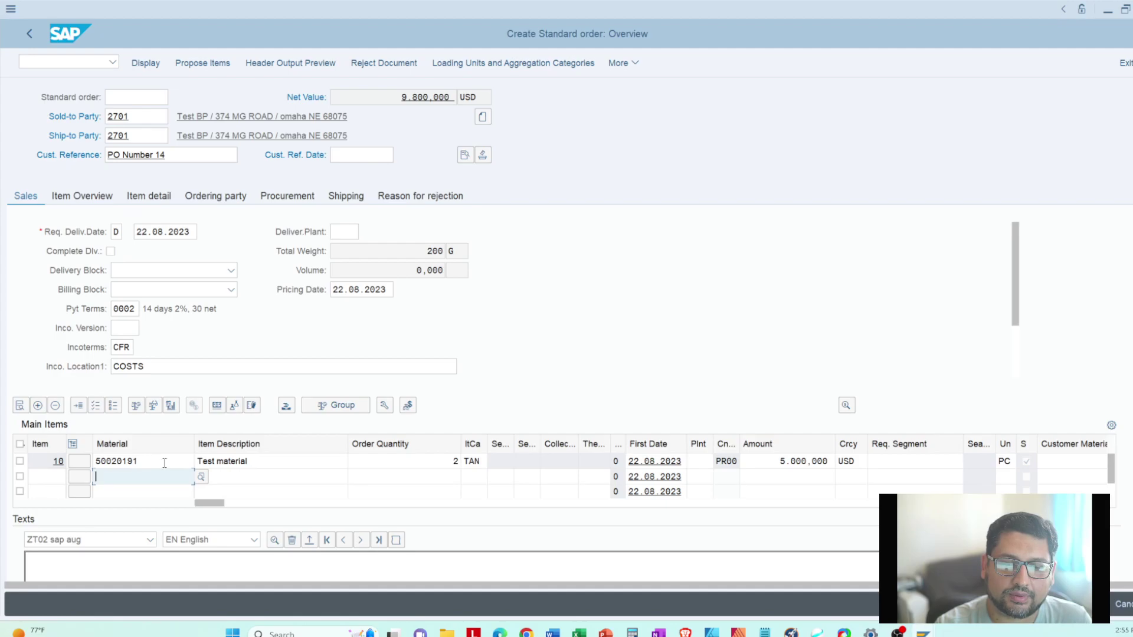
# Step: View item 10's Item Data details and return to the order overview
pyautogui.doubleClick(351, 479)
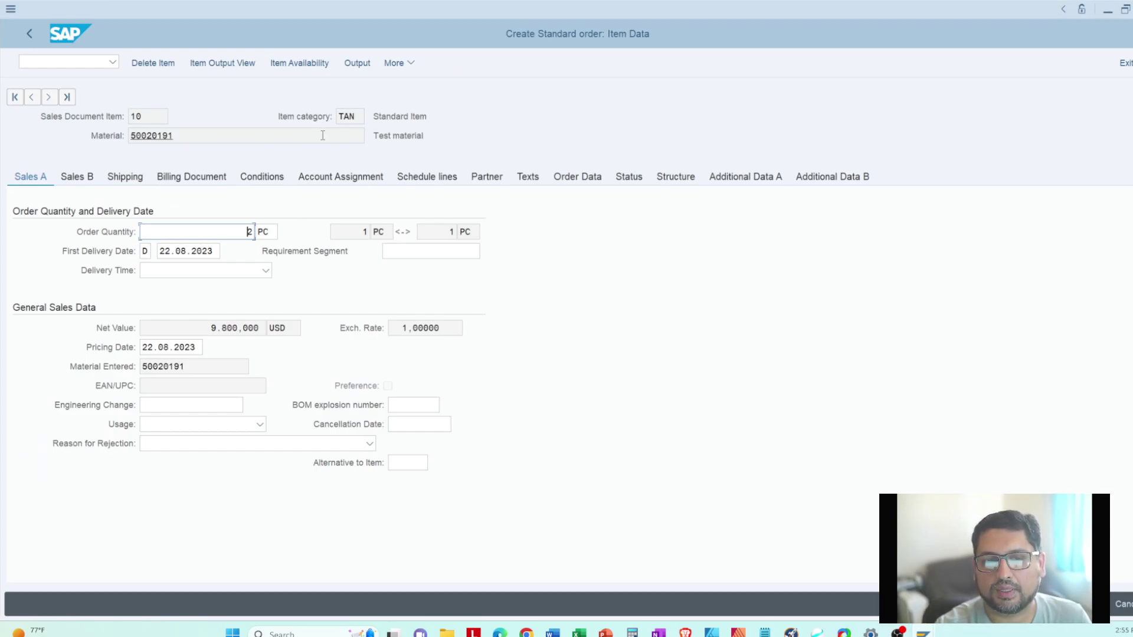
pyautogui.click(28, 36)
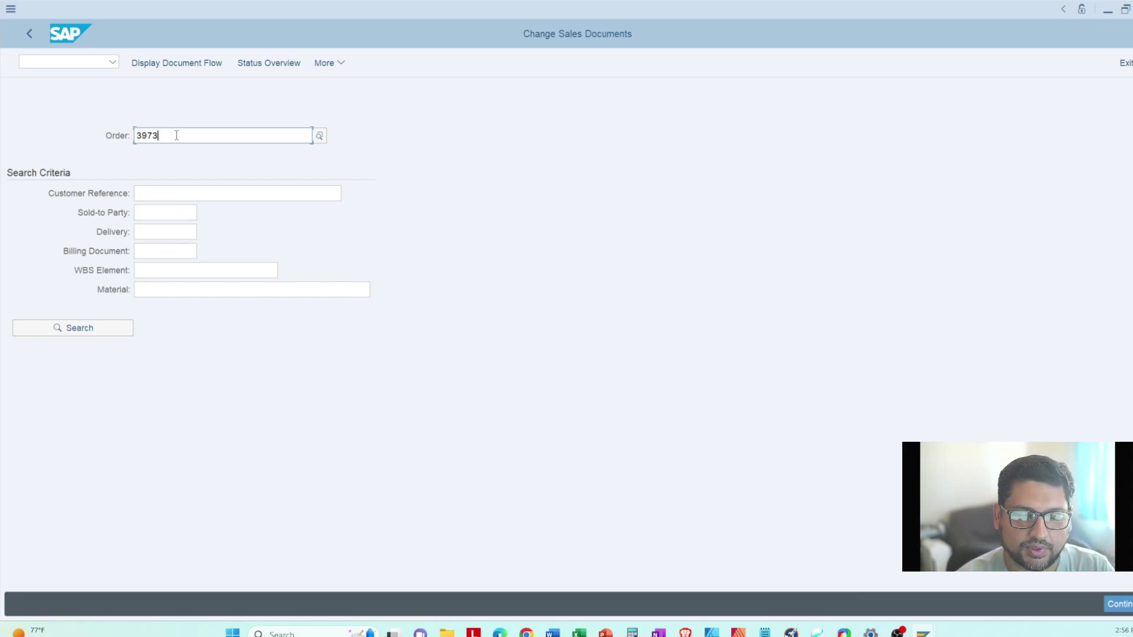
# Step: Change item 10 of order 3973 to quantity 5 and save the order
pyautogui.press('Return')
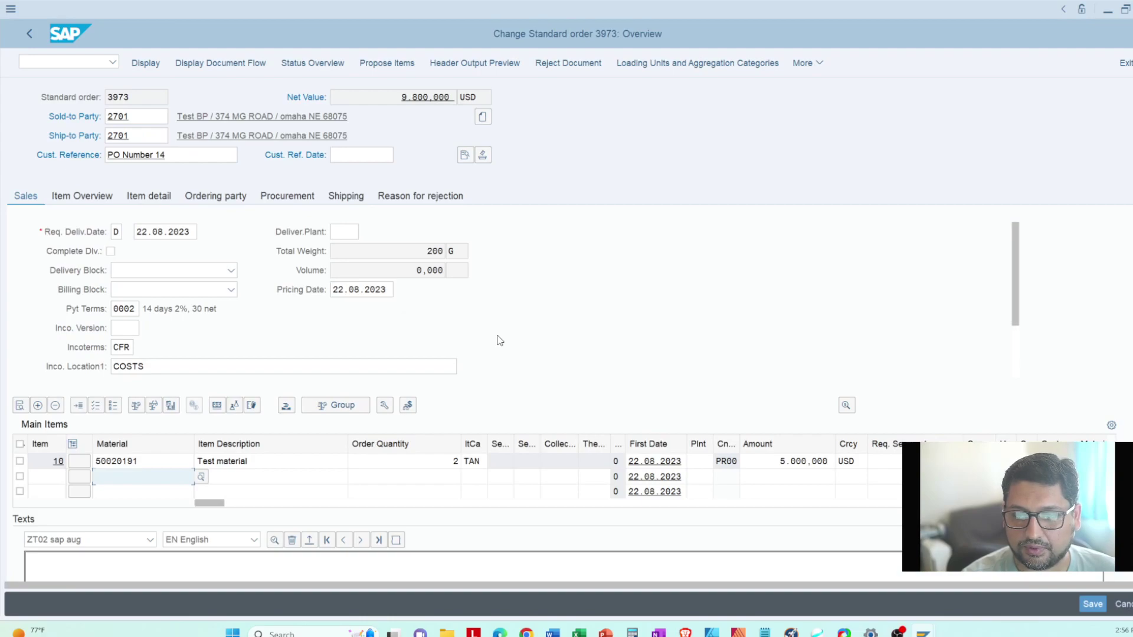
pyautogui.click(416, 462)
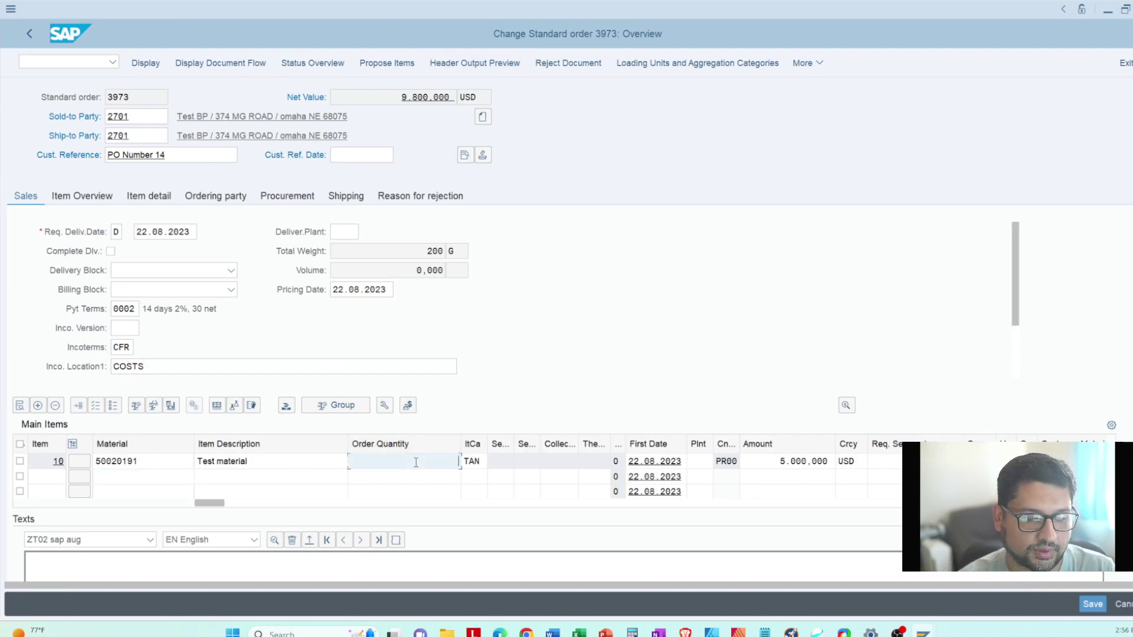
pyautogui.press('BackSpace')
pyautogui.write('5')
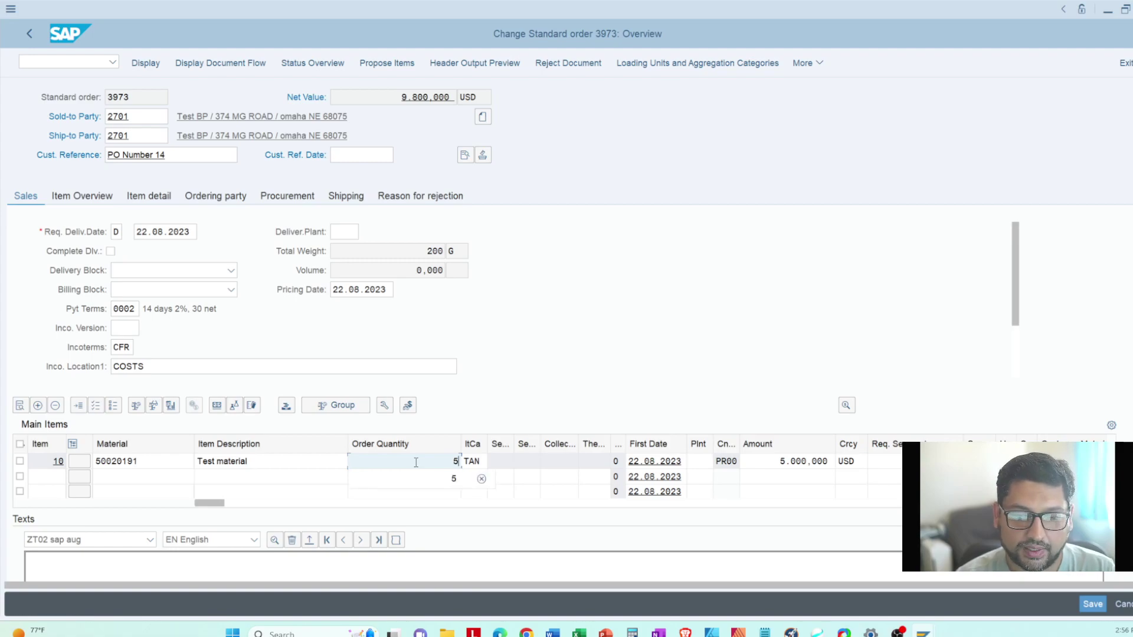
pyautogui.press('Return')
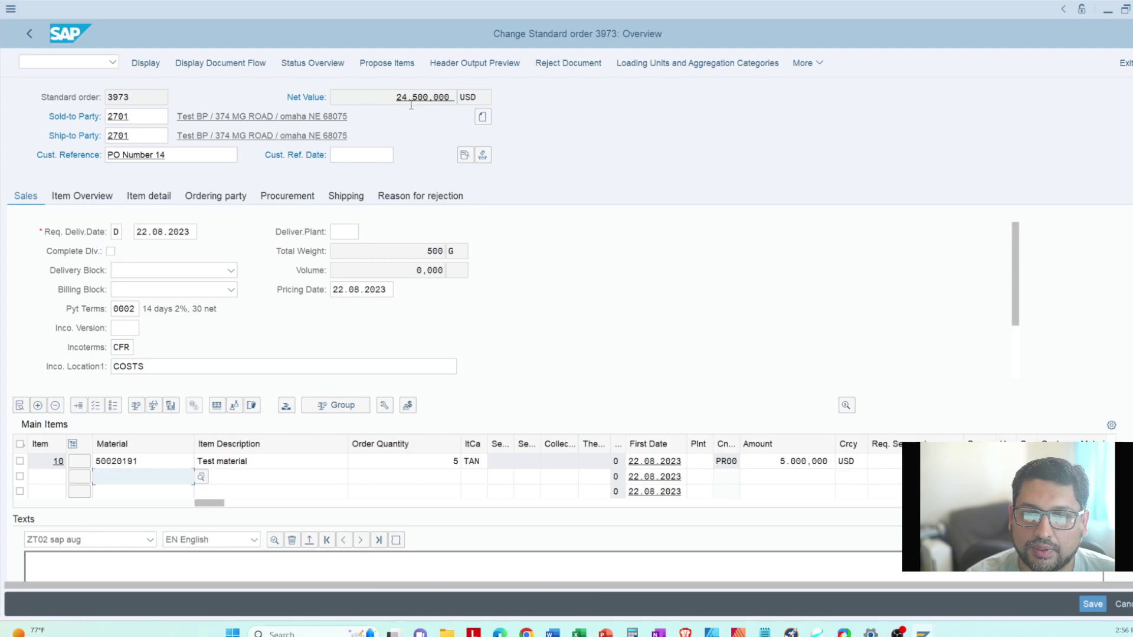
pyautogui.click(442, 460)
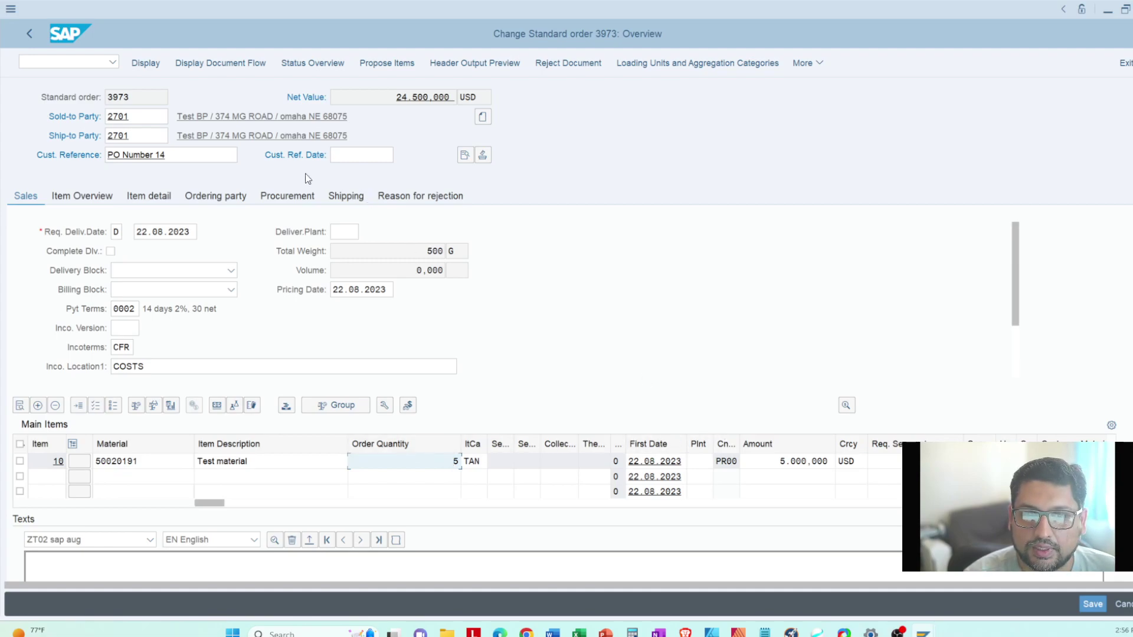
pyautogui.click(1092, 605)
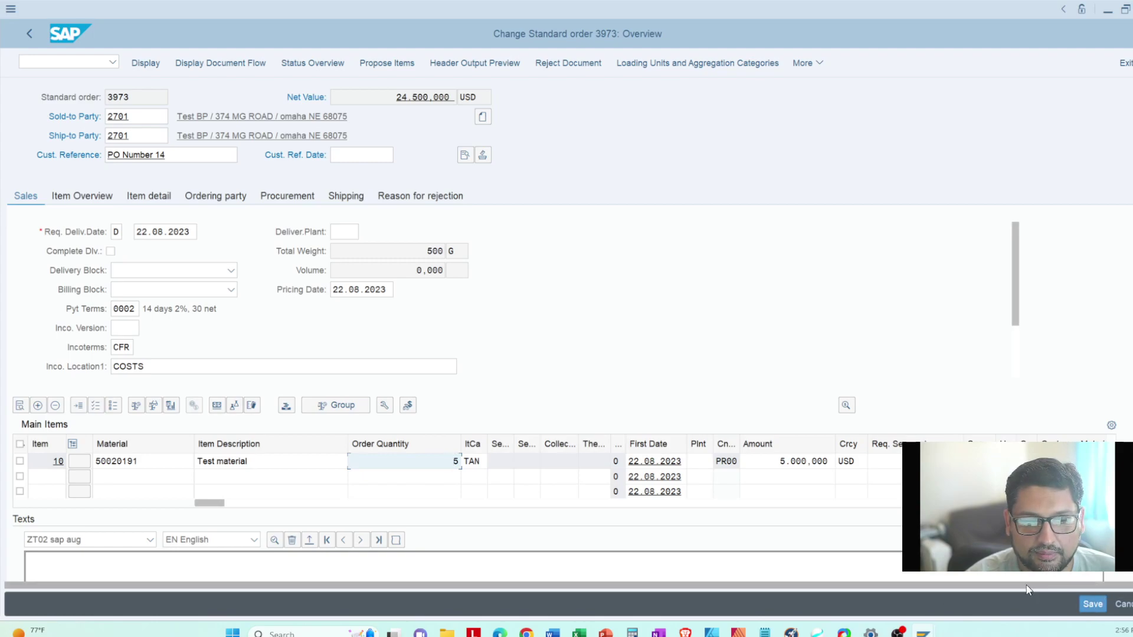
pyautogui.click(1093, 605)
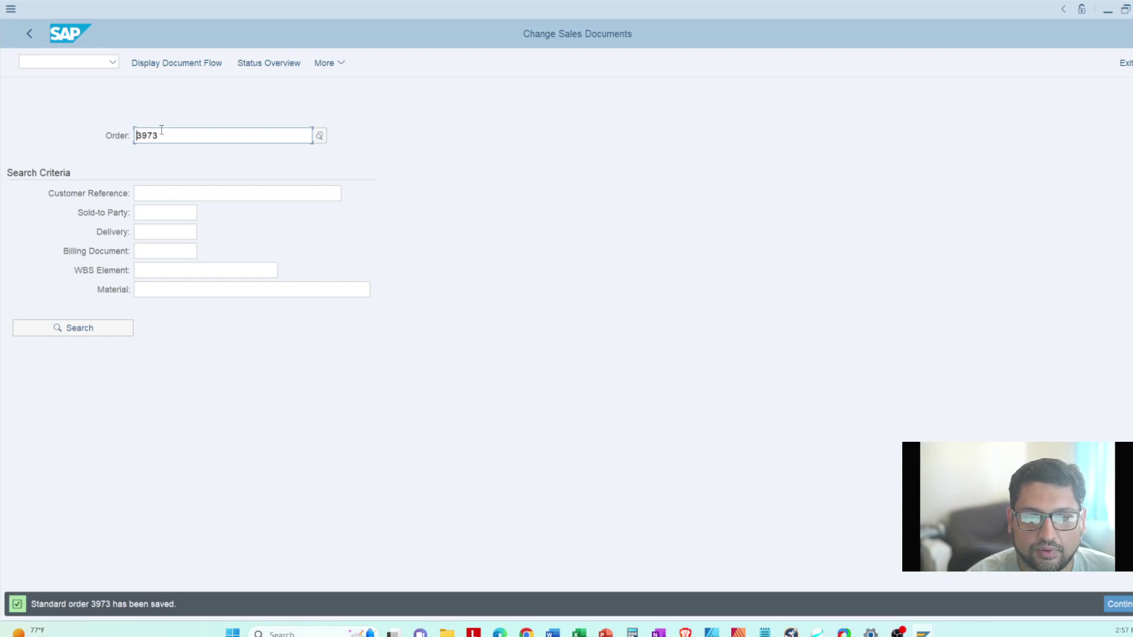
# Step: Run /nva03 to reach Display Sales Documents with order 3973 prefilled
pyautogui.click(92, 63)
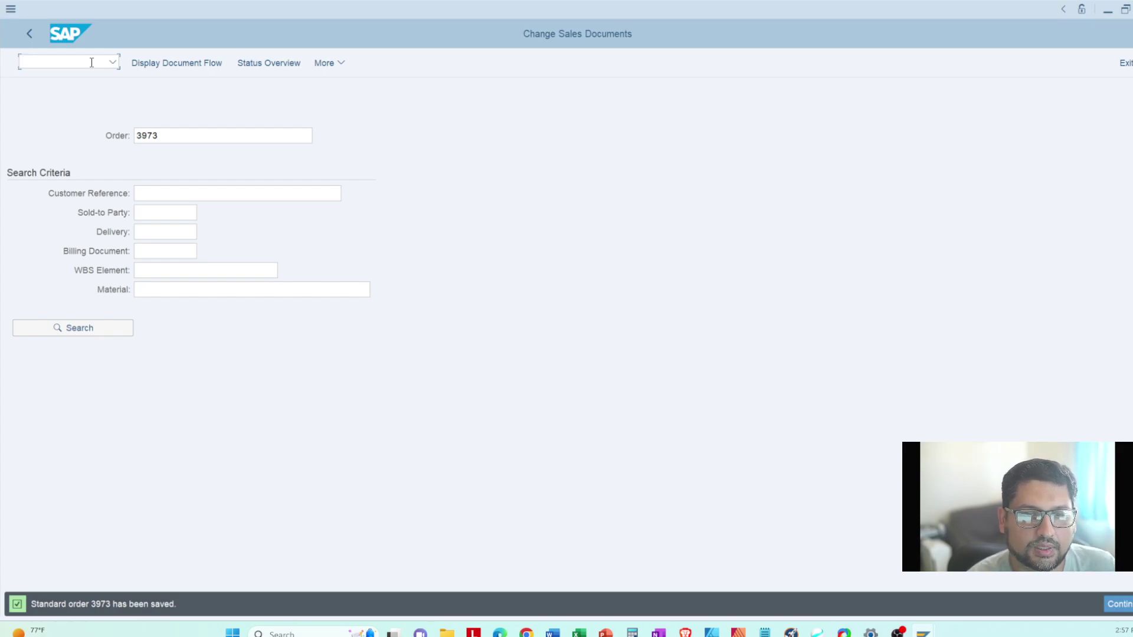
pyautogui.write('/nva03')
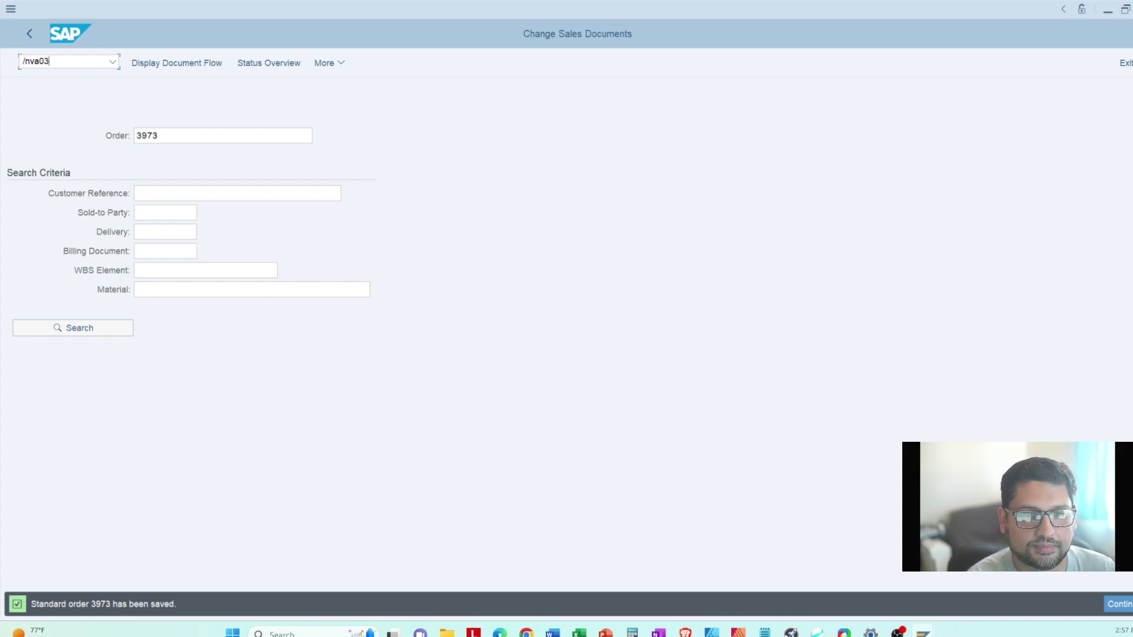
pyautogui.press('Return')
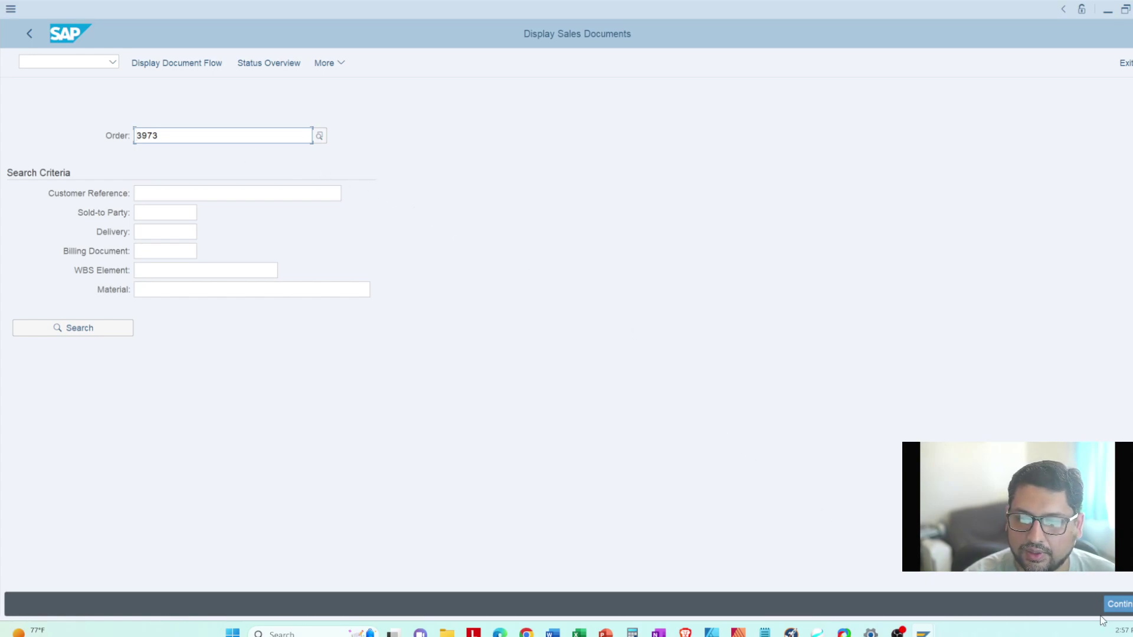
# Step: Display order 3973, confirming item 10 quantity 5 and net value 24.500.000 USD
pyautogui.click(1121, 607)
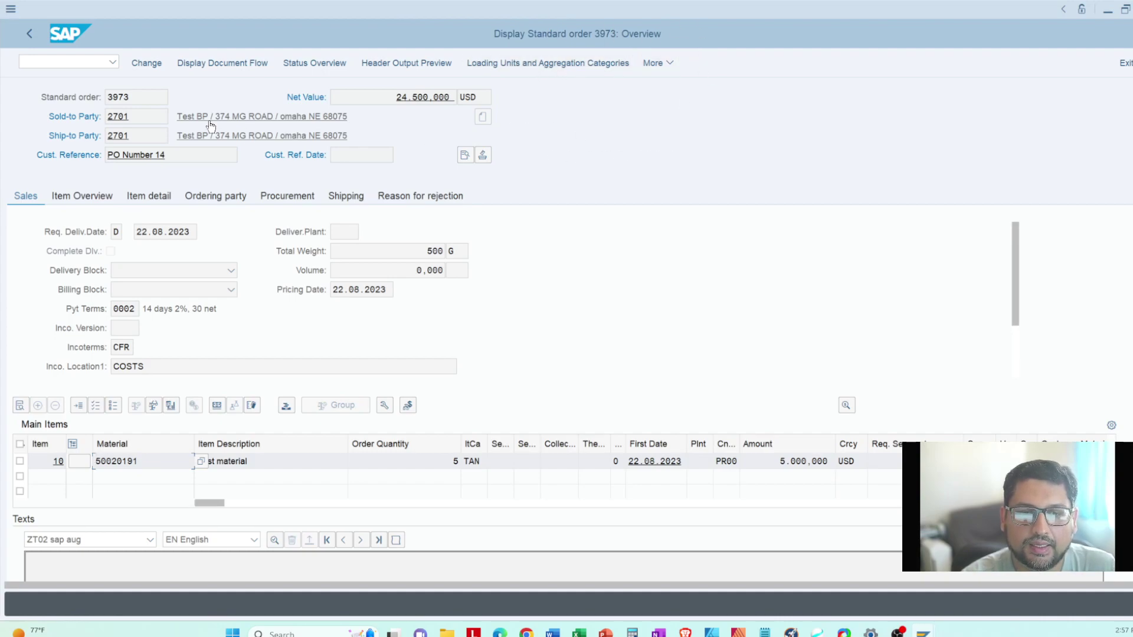
pyautogui.click(141, 97)
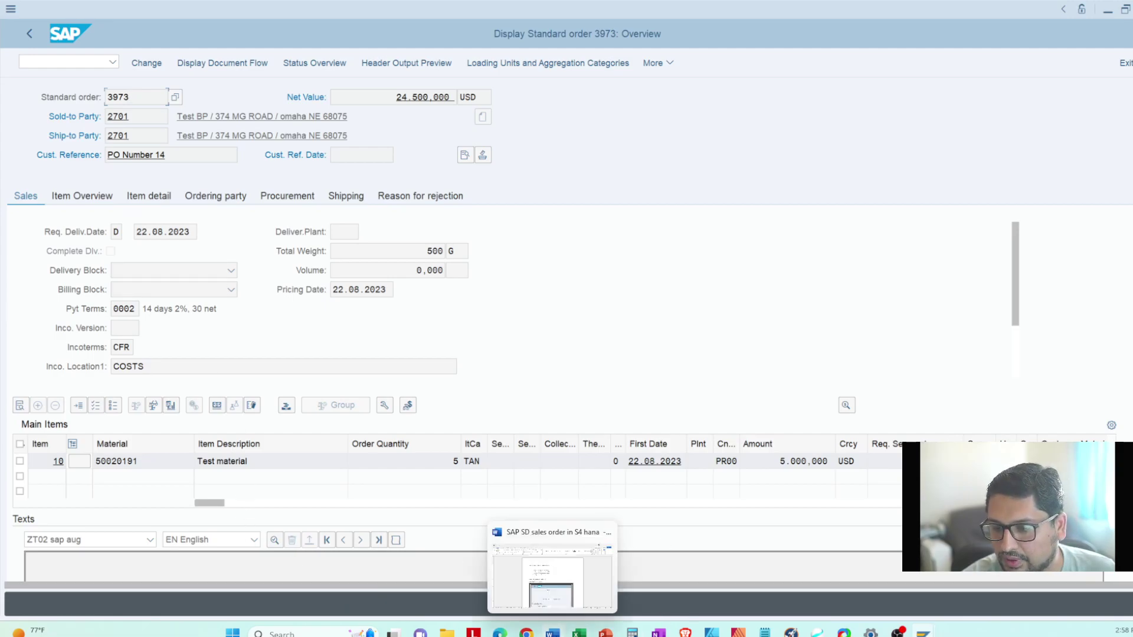
# Step: Return the Word notes to their title and VA01/VA02/VA03 list, deselecting VA01
pyautogui.click(553, 632)
pyautogui.scroll(-5, 610, 311)
pyautogui.scroll(-10, 610, 311)
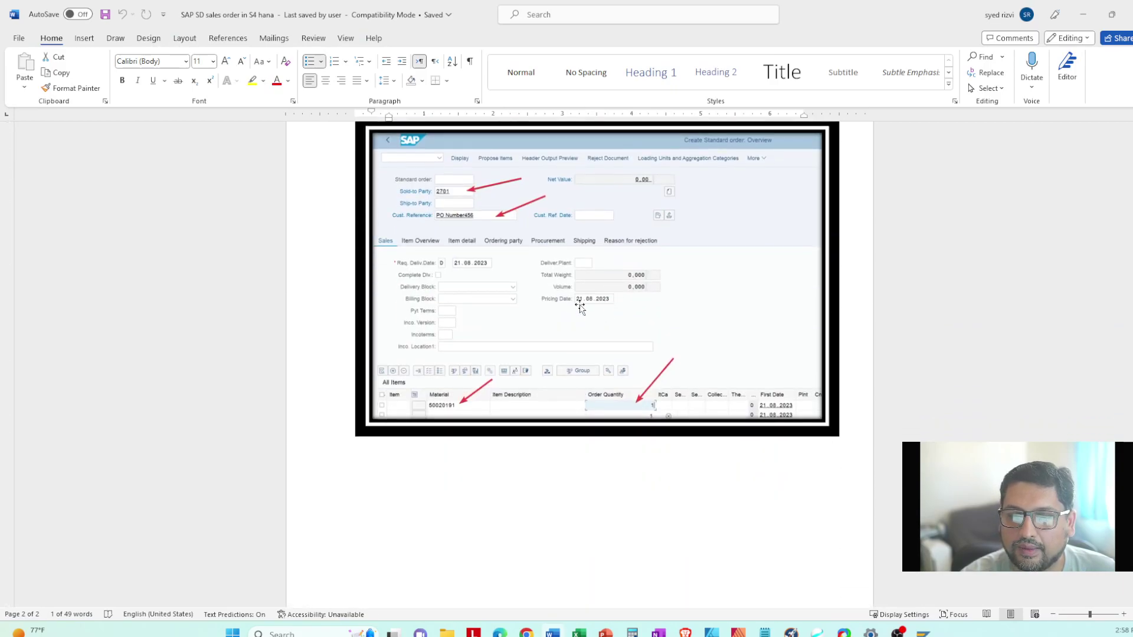
pyautogui.scroll(2, 580, 307)
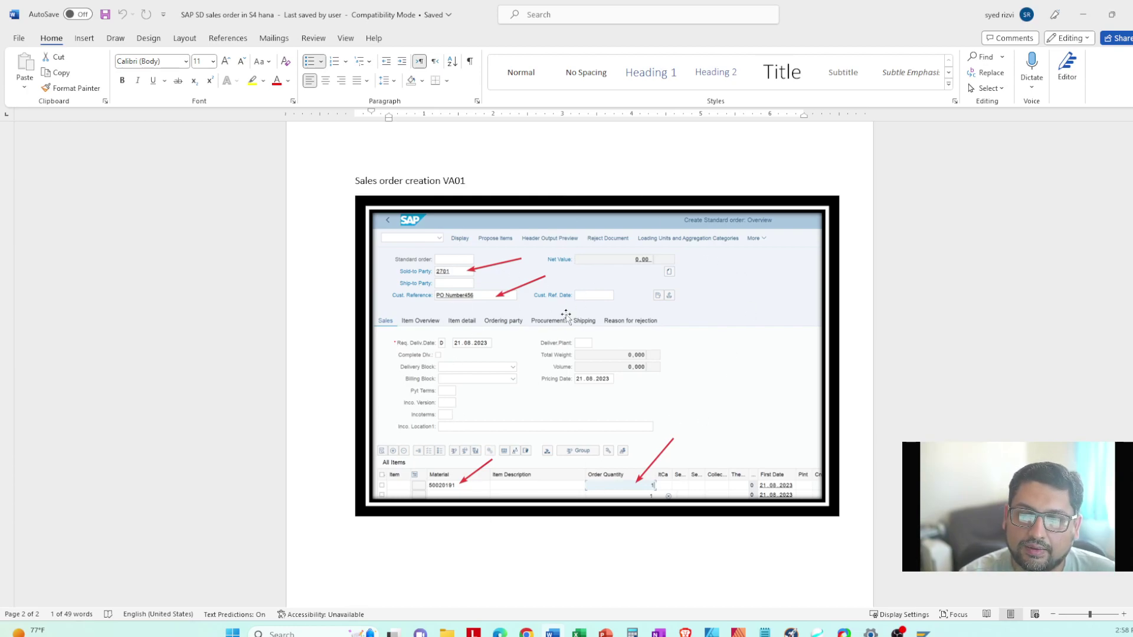
pyautogui.scroll(10, 546, 260)
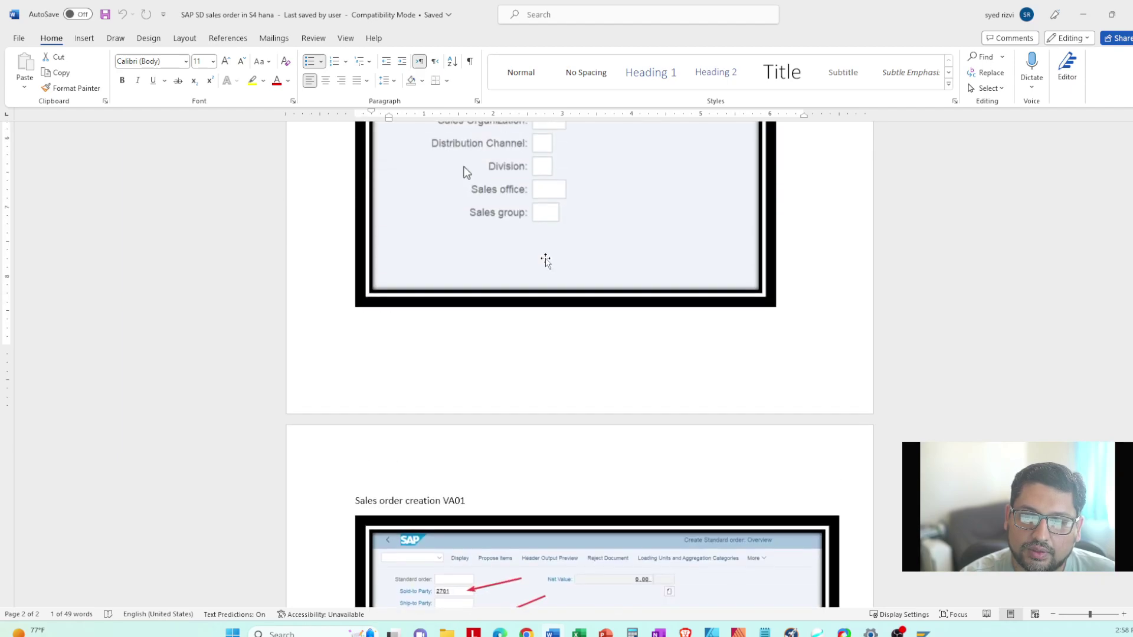
pyautogui.scroll(5, 546, 260)
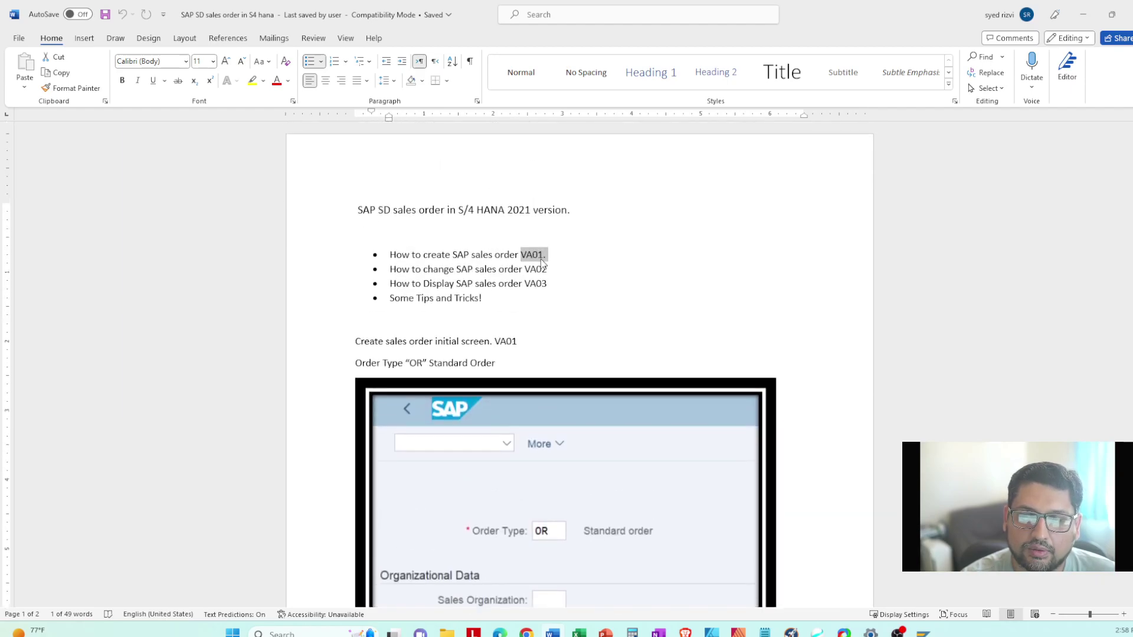
pyautogui.click(543, 260)
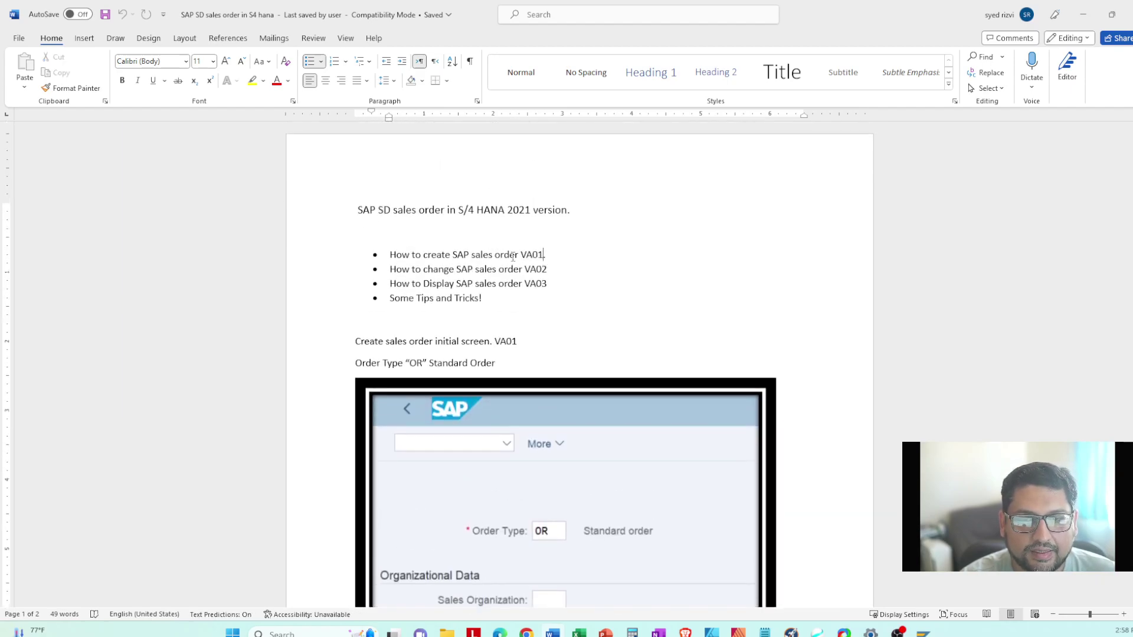